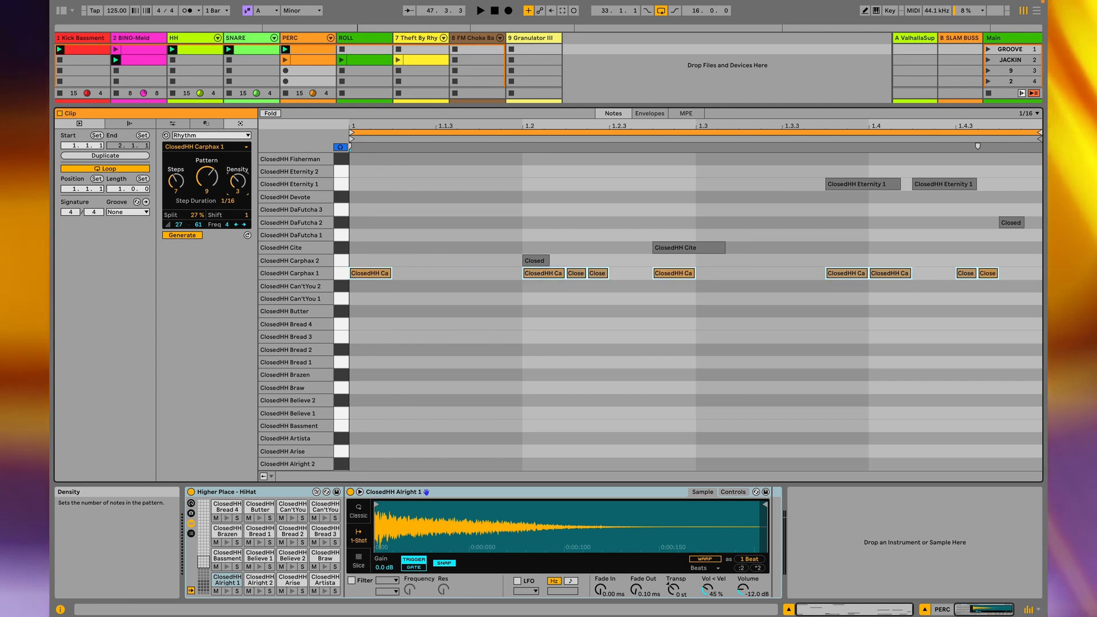
Step: Set the closed hi-hat rhythm's split to 9 %, shift to 1 and pattern to 9
{"action": "key", "text": "ctrl+z"}
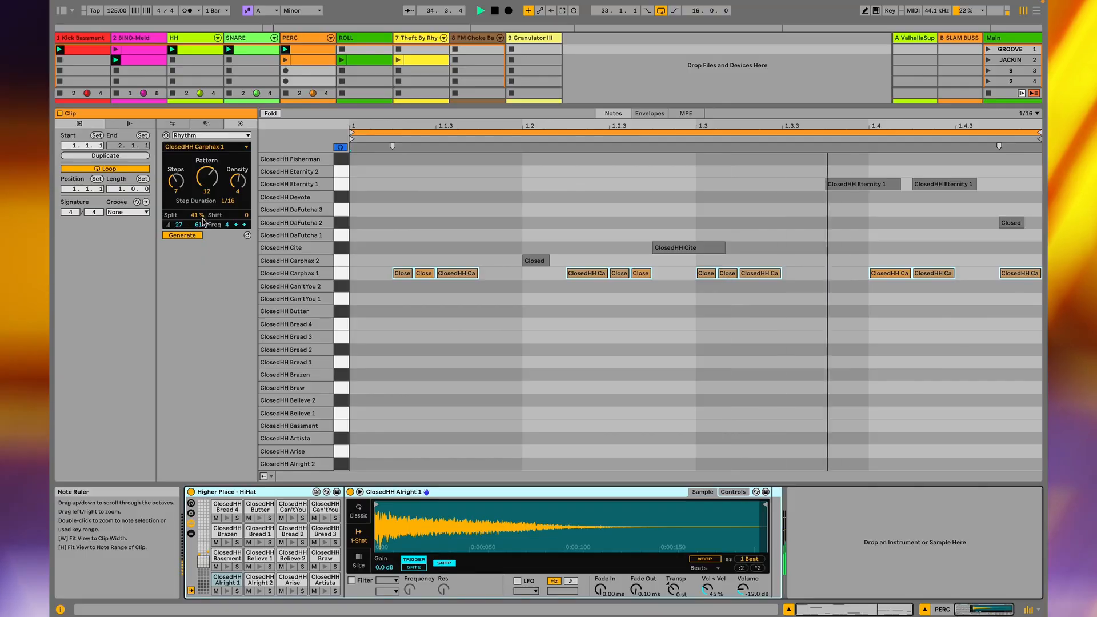
{"action": "left_click_drag", "start_coordinate": [197, 215], "coordinate": [196, 221]}
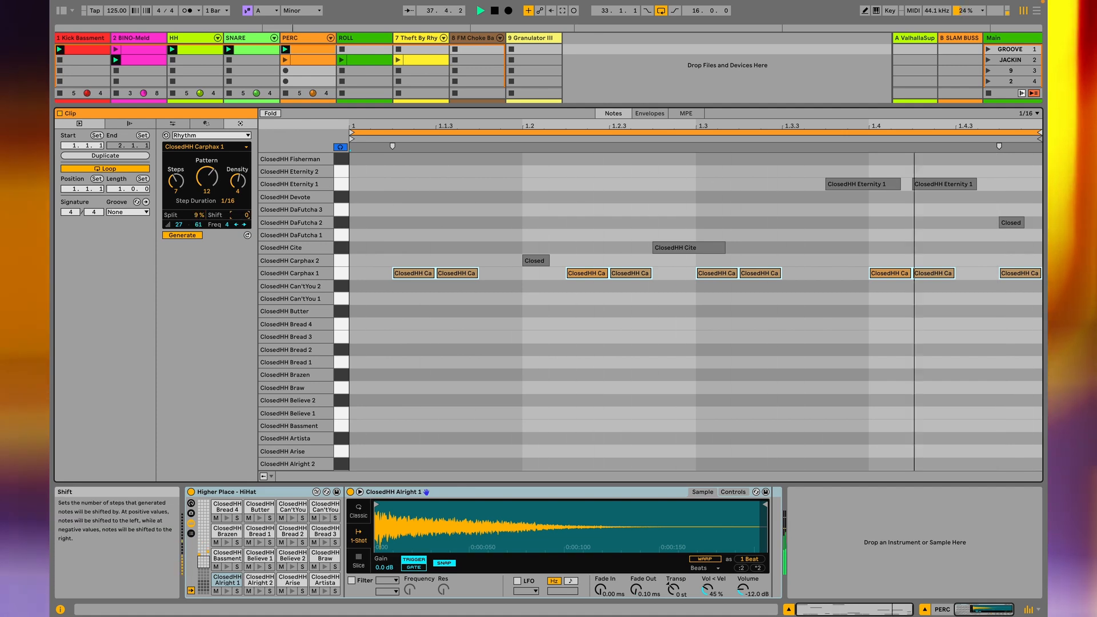
{"action": "left_click_drag", "start_coordinate": [245, 215], "coordinate": [244, 212]}
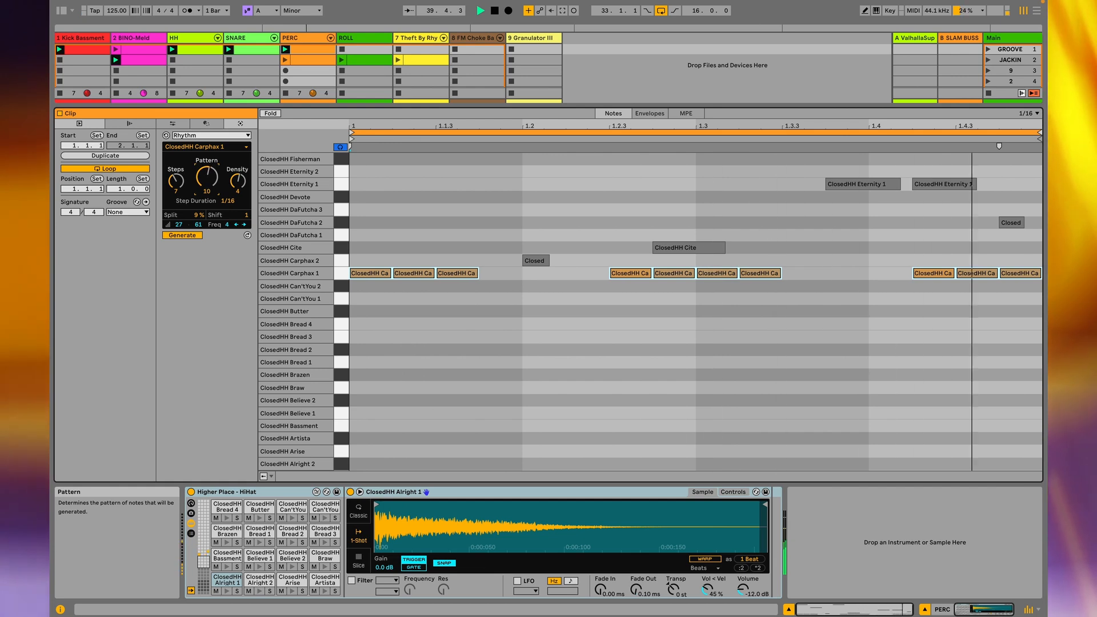
{"action": "left_click_drag", "start_coordinate": [207, 177], "coordinate": [207, 181]}
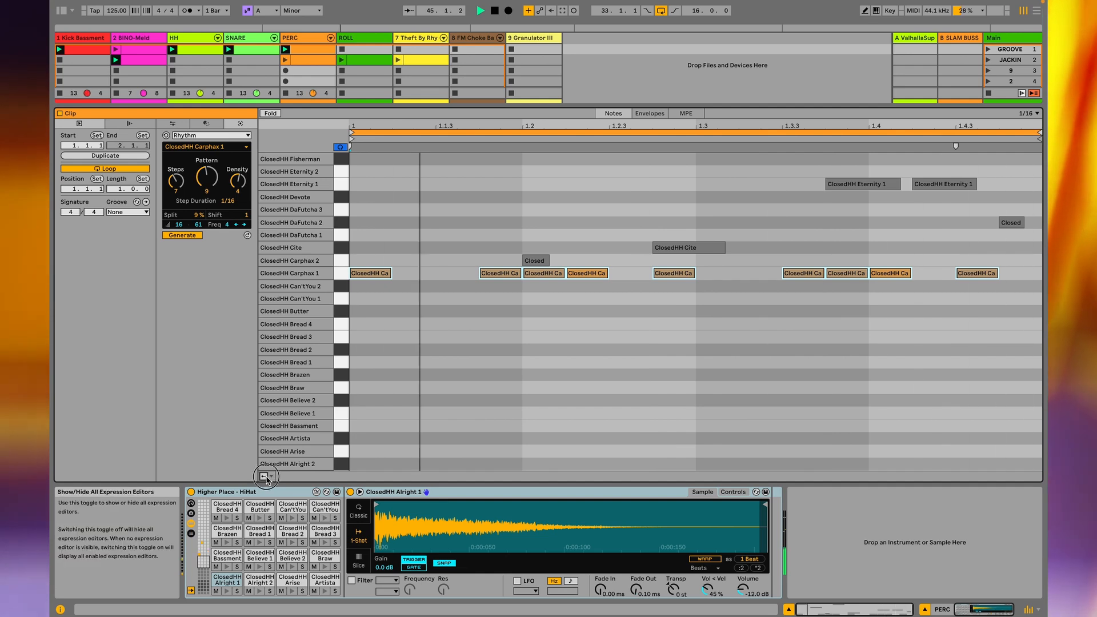
Step: Show the velocity lane and set the generated hi-hat notes' base velocity to 17 and accent to 83
{"action": "left_click", "coordinate": [274, 478]}
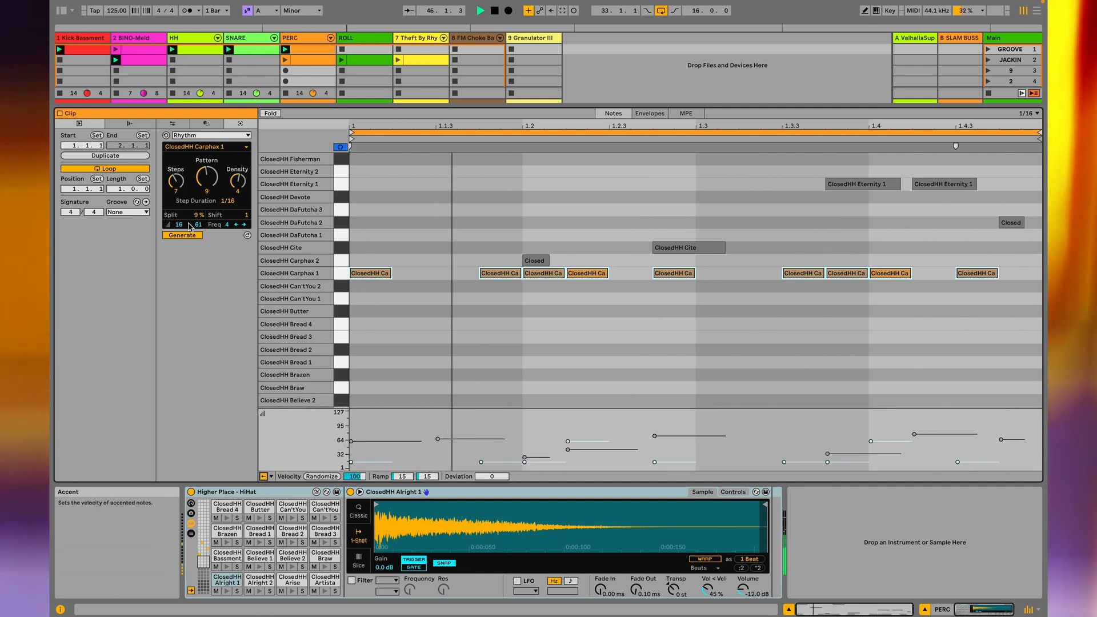
{"action": "left_click_drag", "start_coordinate": [198, 225], "coordinate": [199, 214]}
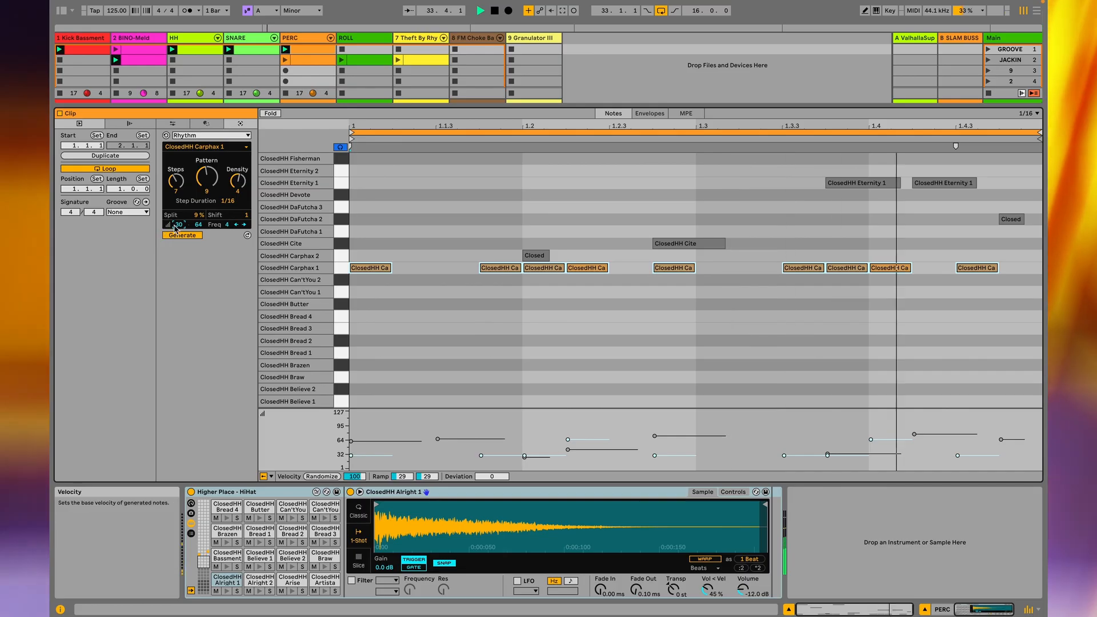
{"action": "left_click_drag", "start_coordinate": [174, 226], "coordinate": [175, 232]}
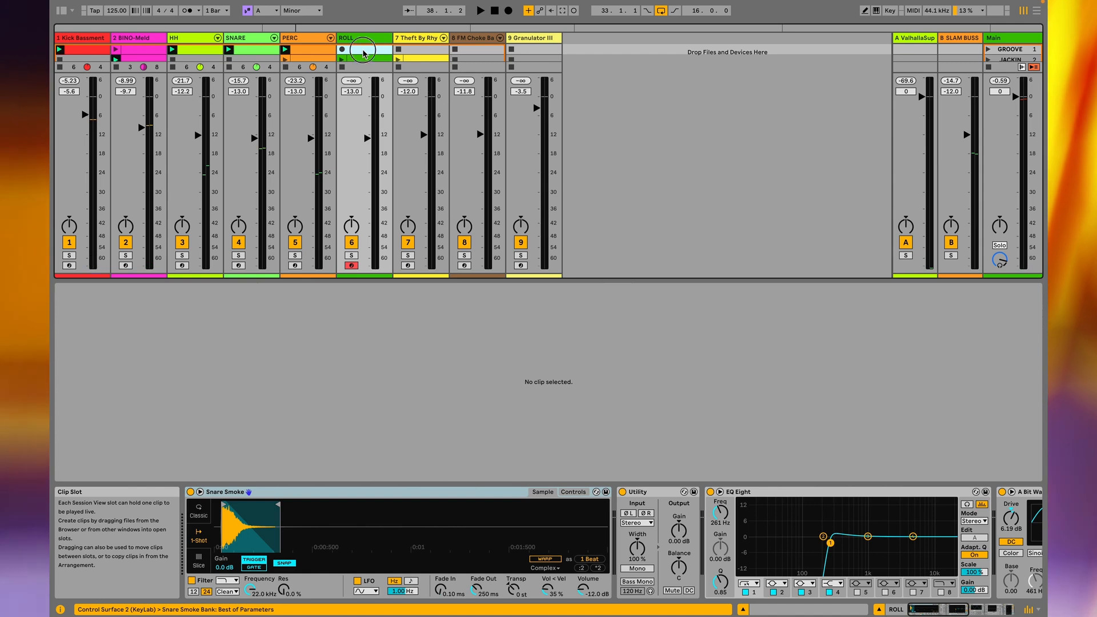
Step: Create a MIDI clip in the ROLL track's first slot and generate a rhythm with 9 steps and pattern 14
{"action": "double_click", "coordinate": [364, 53]}
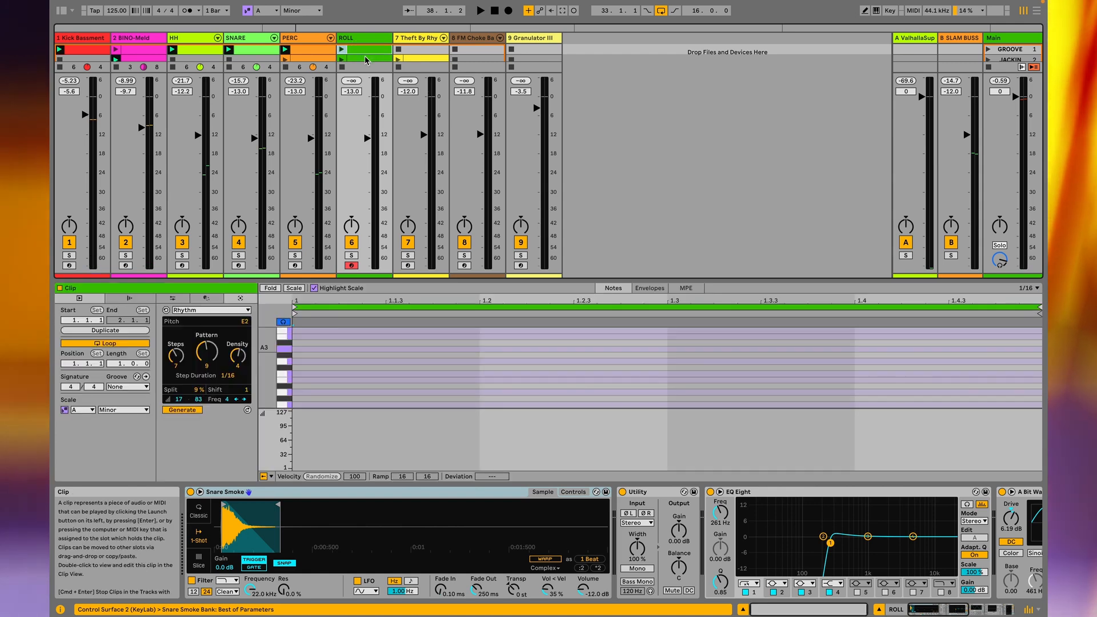
{"action": "left_click_drag", "start_coordinate": [443, 280], "coordinate": [441, 150]}
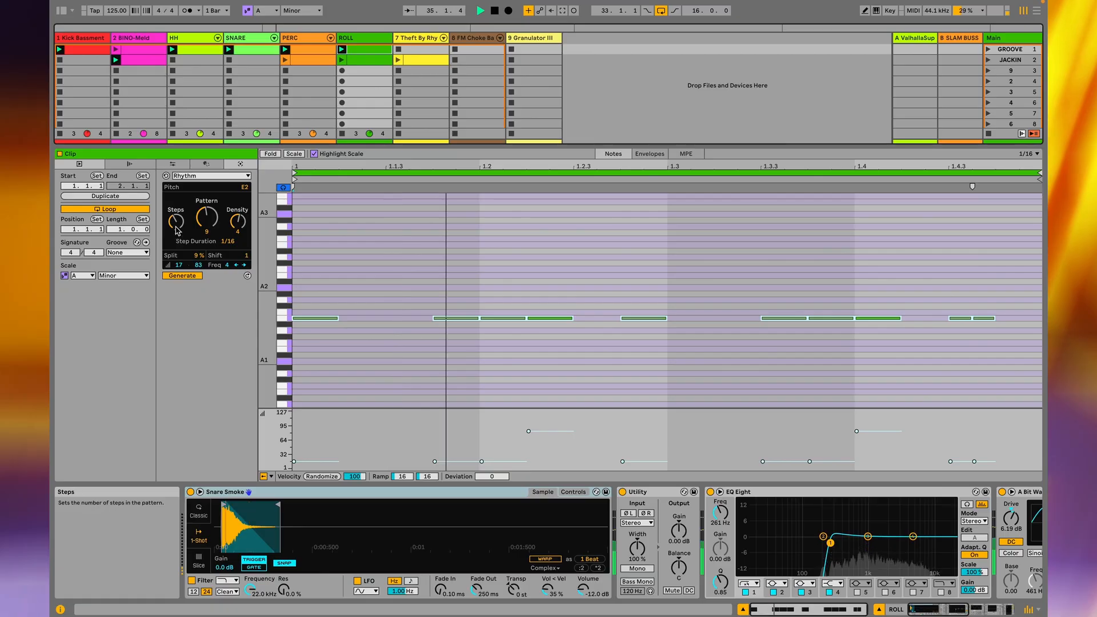
{"action": "left_click_drag", "start_coordinate": [176, 222], "coordinate": [207, 228]}
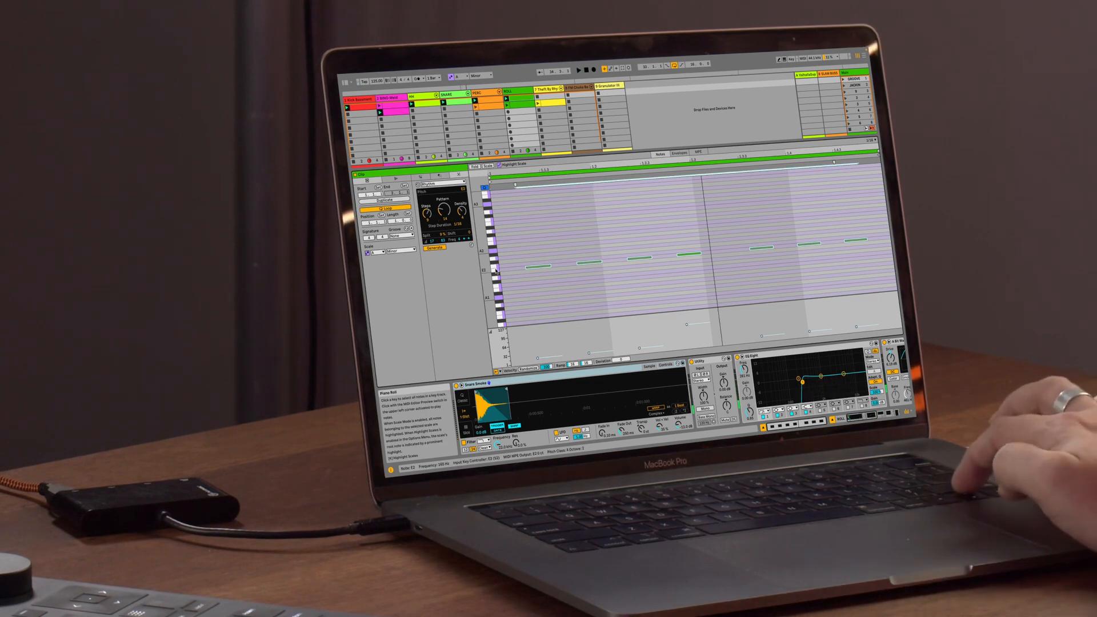
Step: Transpose the generated notes in the ROLL clip upward
{"action": "key", "text": "Up"}
{"action": "key", "text": "Up"}
{"action": "key", "text": "Up"}
{"action": "key", "text": "Up"}
{"action": "key", "text": "Up"}
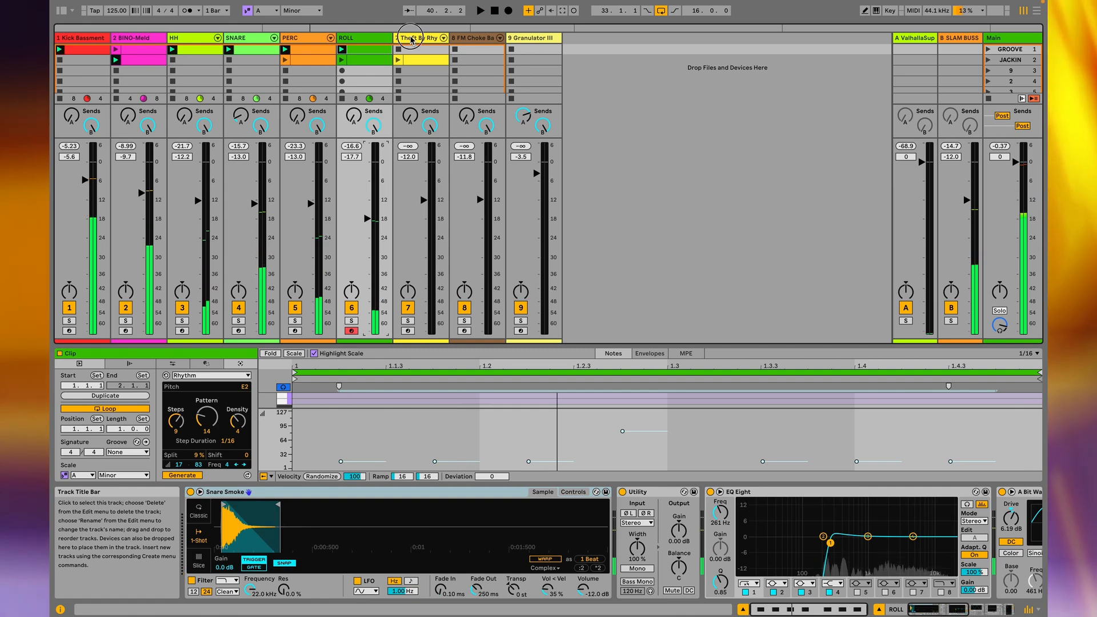
Step: Generate a Stacks chord with root A1, inversion 1 and 1/8 duration in the Theft By Rhythm track's first clip
{"action": "left_click", "coordinate": [411, 39]}
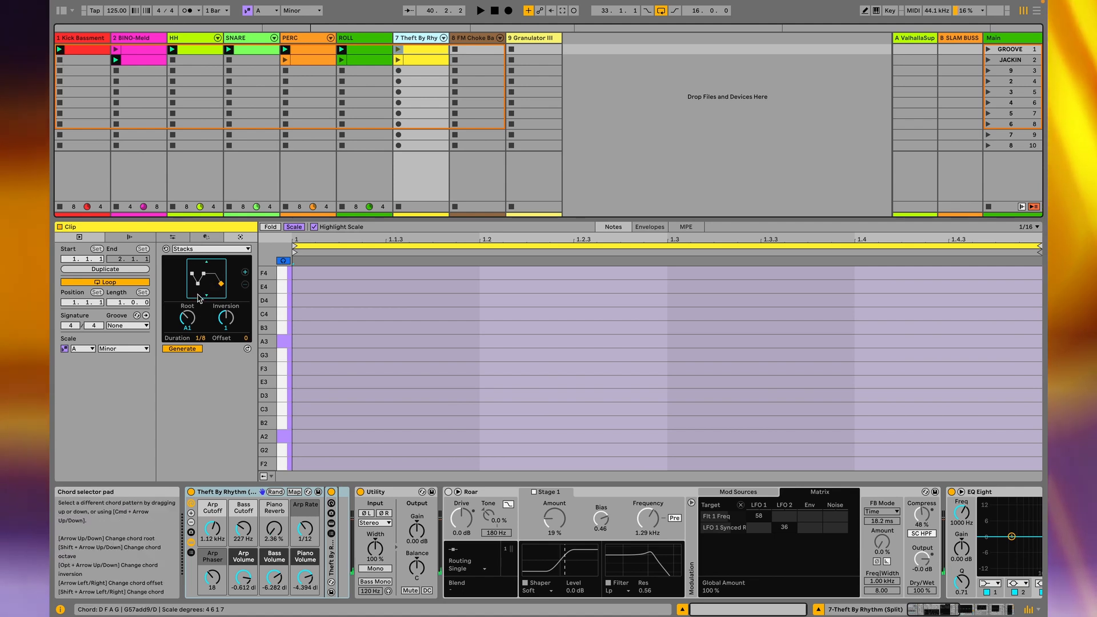
{"action": "left_click", "coordinate": [187, 318]}
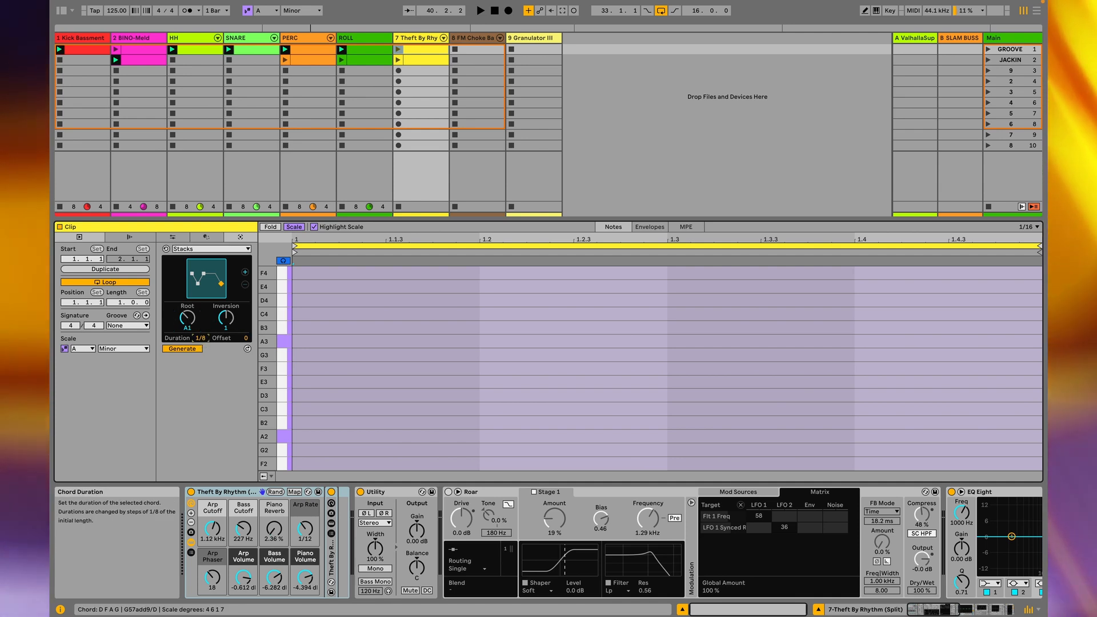
{"action": "key", "text": "Up"}
{"action": "key", "text": "Up"}
{"action": "key", "text": "Up"}
{"action": "key", "text": "Up"}
{"action": "key", "text": "Up"}
{"action": "key", "text": "Up"}
{"action": "key", "text": "Down"}
{"action": "key", "text": "Down"}
{"action": "key", "text": "Down"}
{"action": "key", "text": "Down"}
{"action": "key", "text": "Down"}
{"action": "key", "text": "Down"}
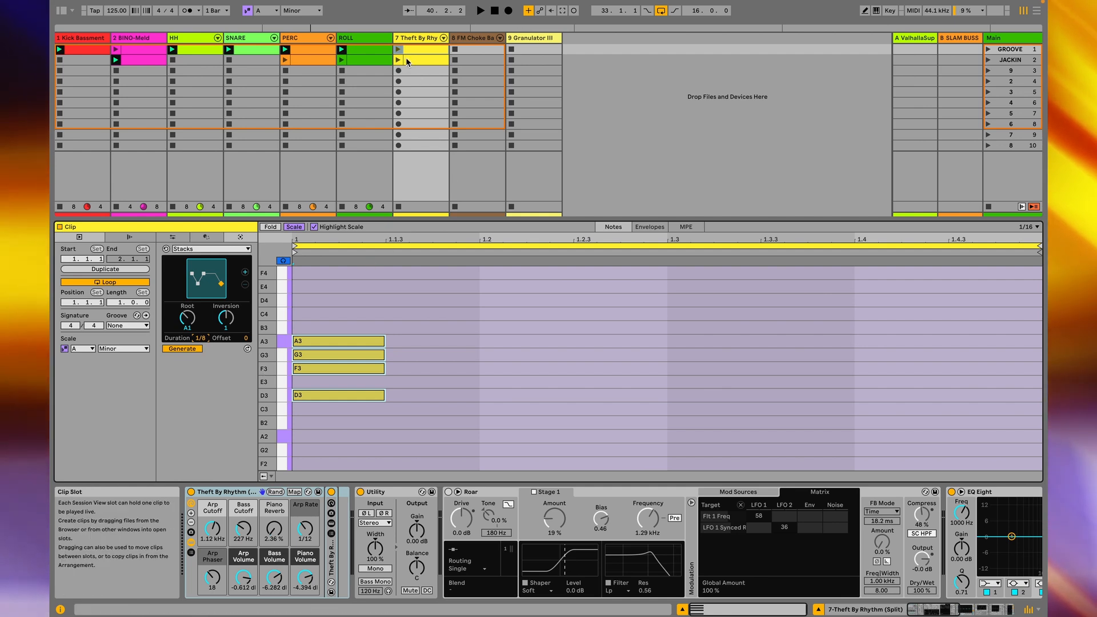
Step: While the set plays, set the chord's inversion to 0 and its offset to +1/8
{"action": "key", "text": "space"}
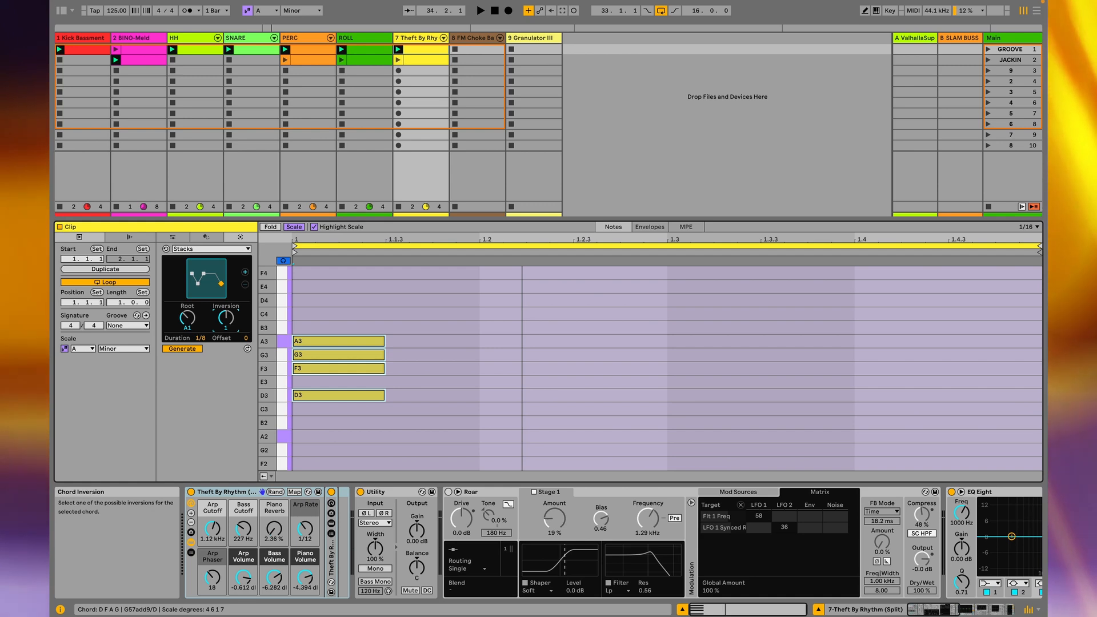
{"action": "left_click_drag", "start_coordinate": [226, 318], "coordinate": [226, 313]}
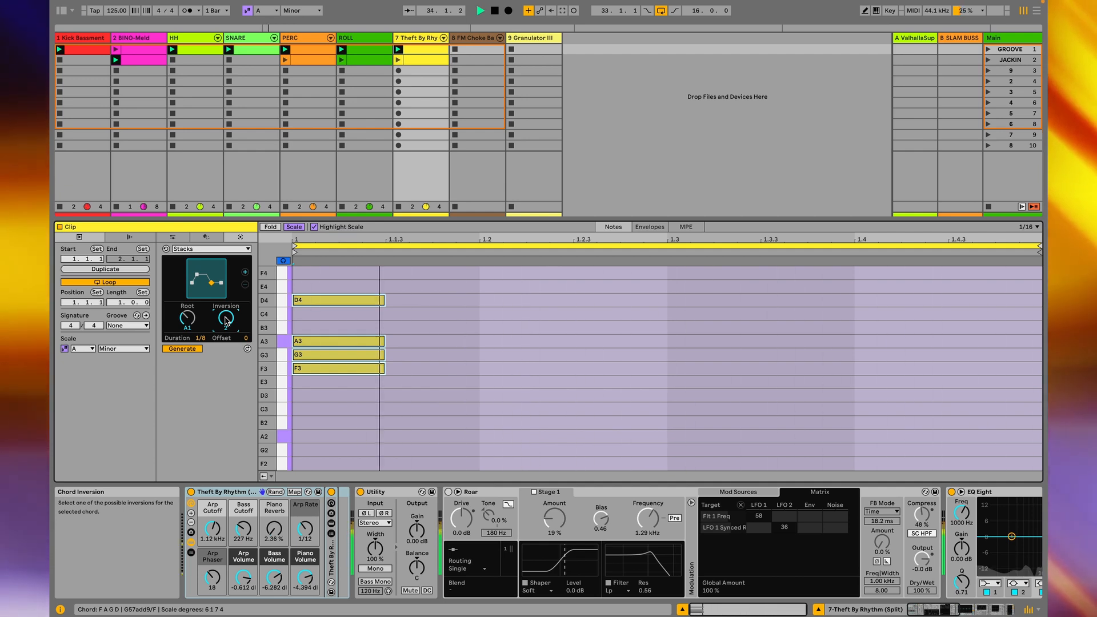
{"action": "left_click_drag", "start_coordinate": [226, 312], "coordinate": [227, 318]}
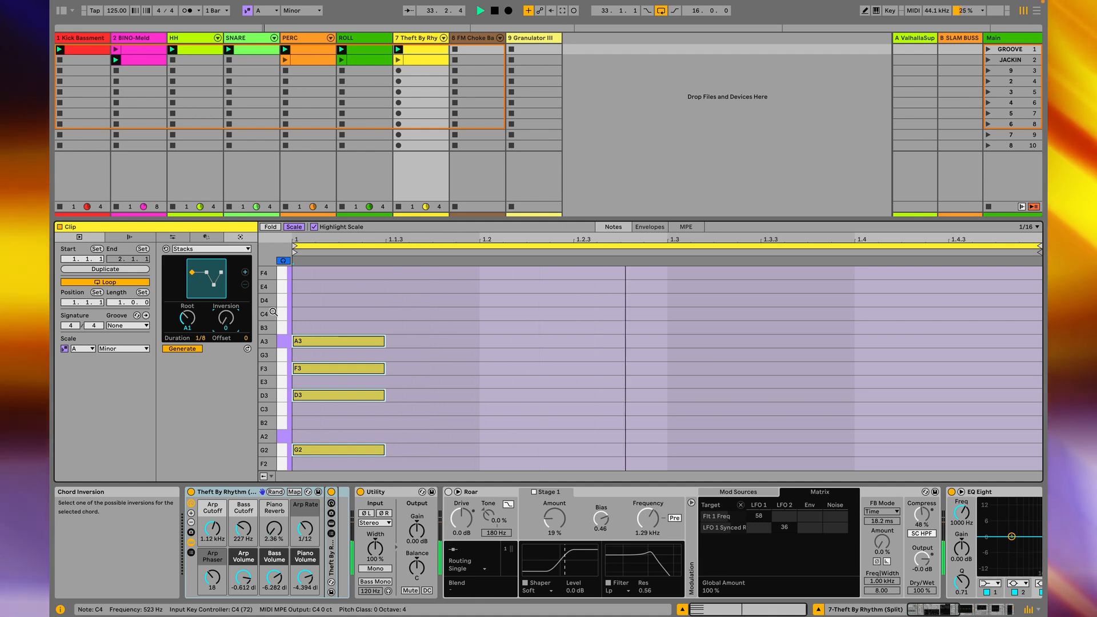
{"action": "scroll", "coordinate": [331, 312], "scroll_direction": "down", "scroll_amount": 2}
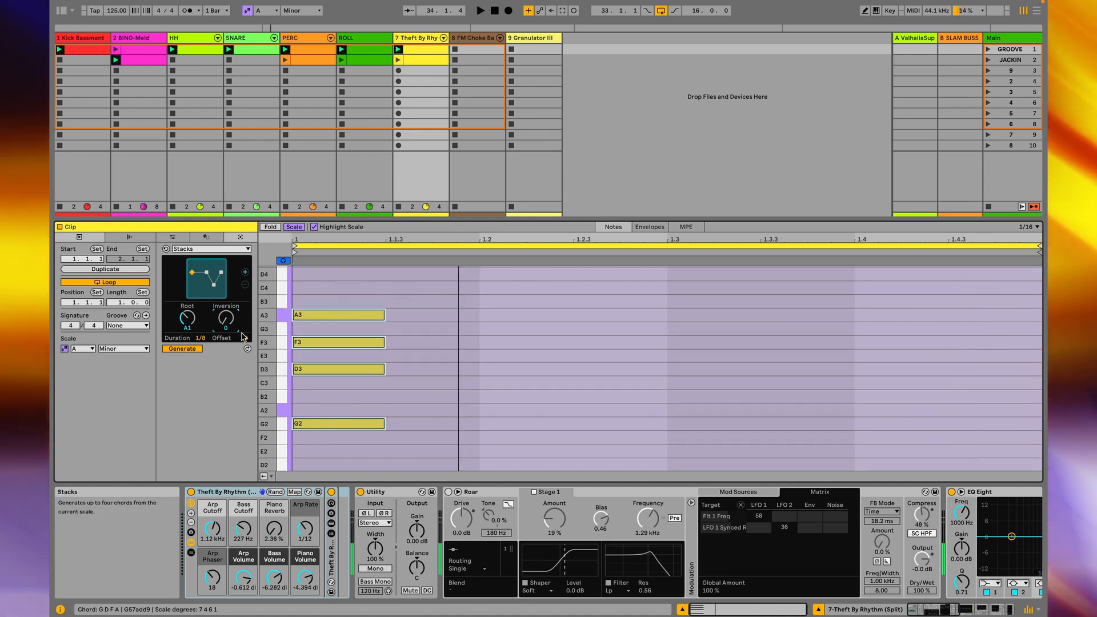
{"action": "left_click_drag", "start_coordinate": [240, 337], "coordinate": [240, 335]}
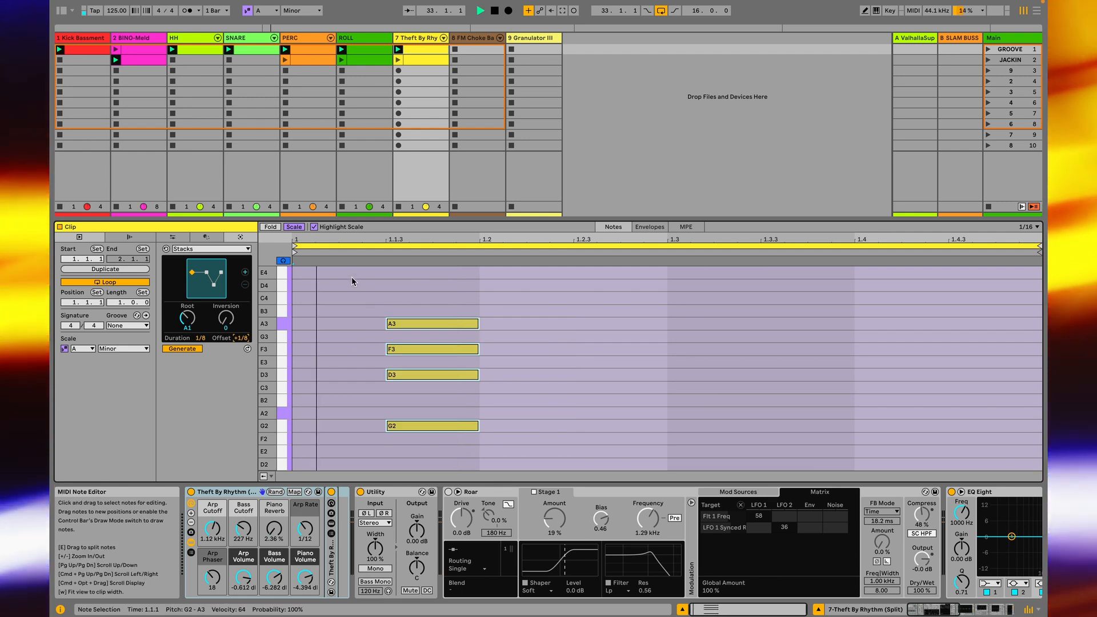
{"action": "key", "text": "space"}
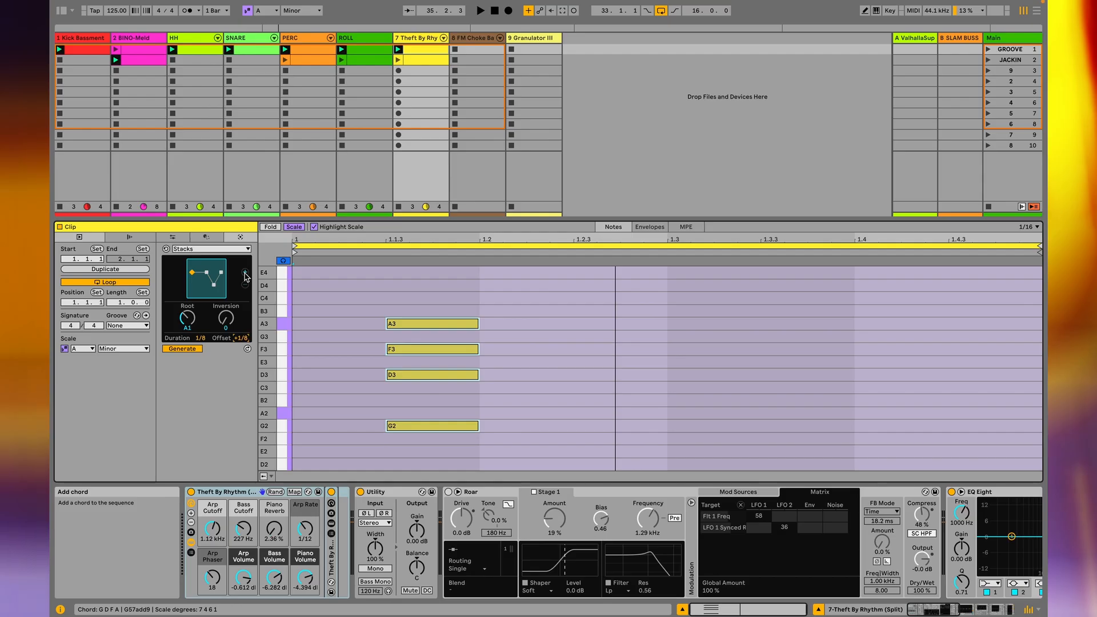
Step: Add a second chord to the Stacks sequence and set its root to A2
{"action": "left_click", "coordinate": [245, 274]}
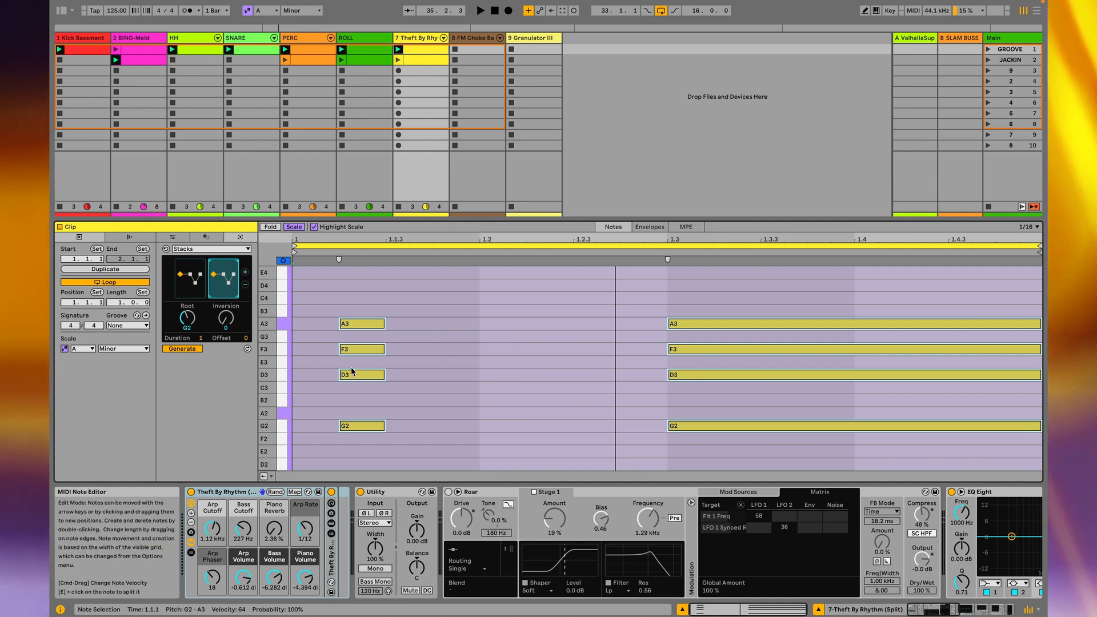
{"action": "left_click_drag", "start_coordinate": [179, 332], "coordinate": [179, 352]}
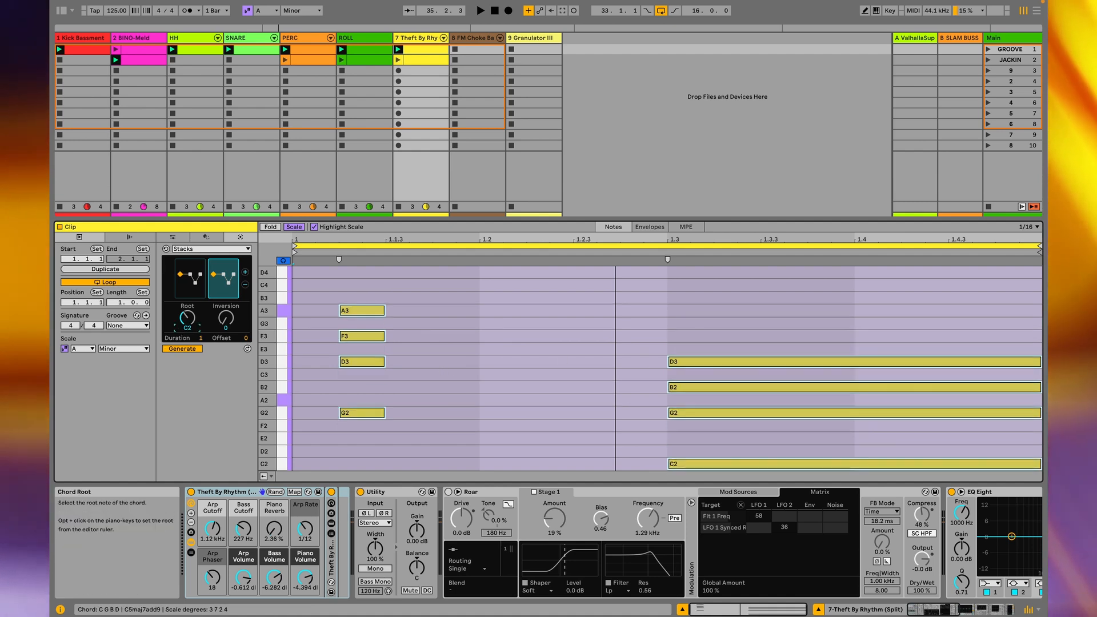
{"action": "key", "text": "Up"}
{"action": "key", "text": "Up"}
{"action": "key", "text": "Up"}
{"action": "key", "text": "Up"}
{"action": "key", "text": "Up"}
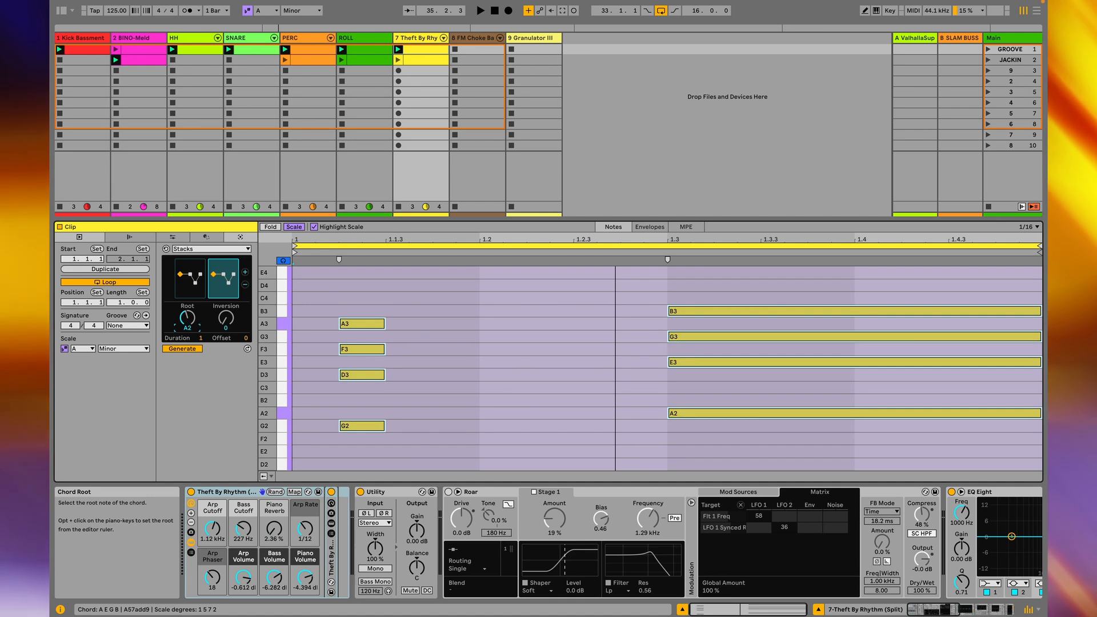
Step: Set the second chord's inversion to 1 and duration to 1/8, and add a third chord to the sequence
{"action": "left_click_drag", "start_coordinate": [226, 318], "coordinate": [226, 308]}
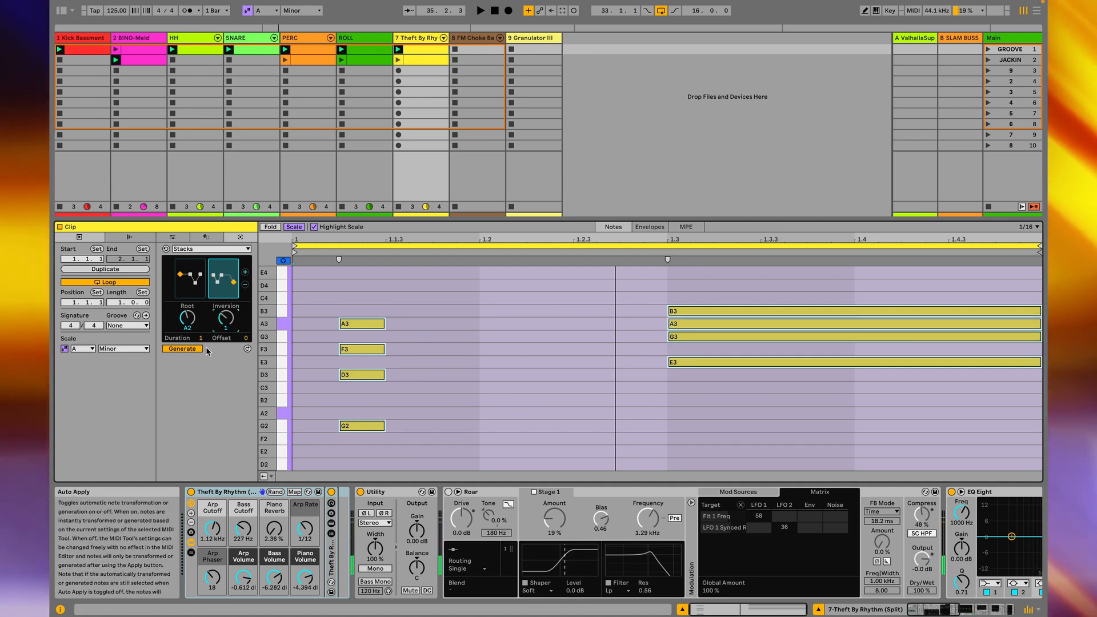
{"action": "left_click_drag", "start_coordinate": [200, 338], "coordinate": [200, 355]}
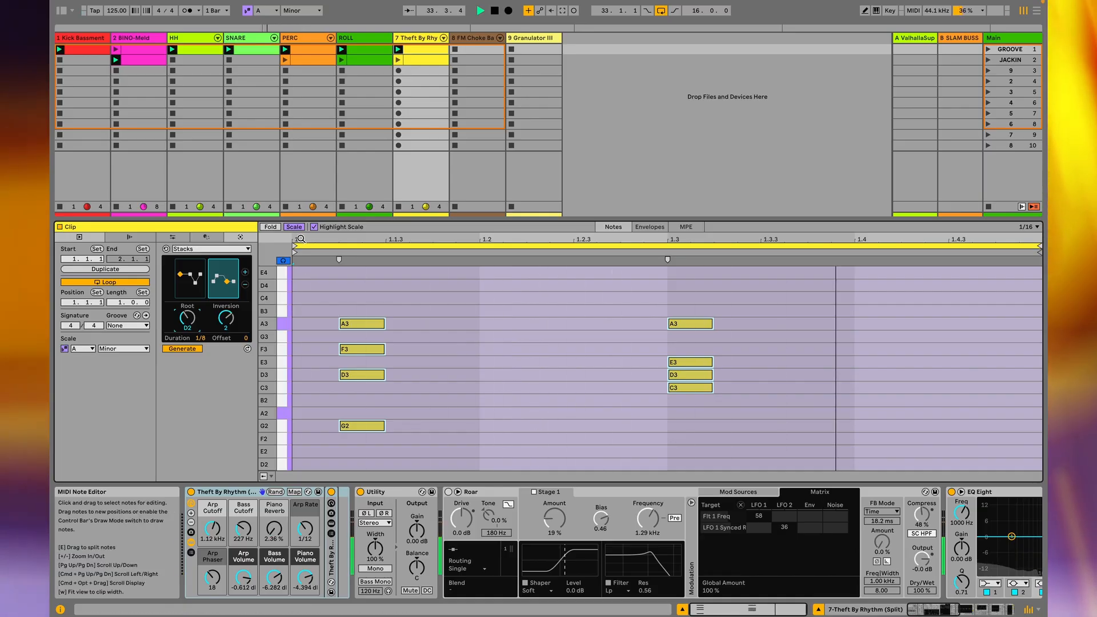
{"action": "left_click", "coordinate": [246, 275]}
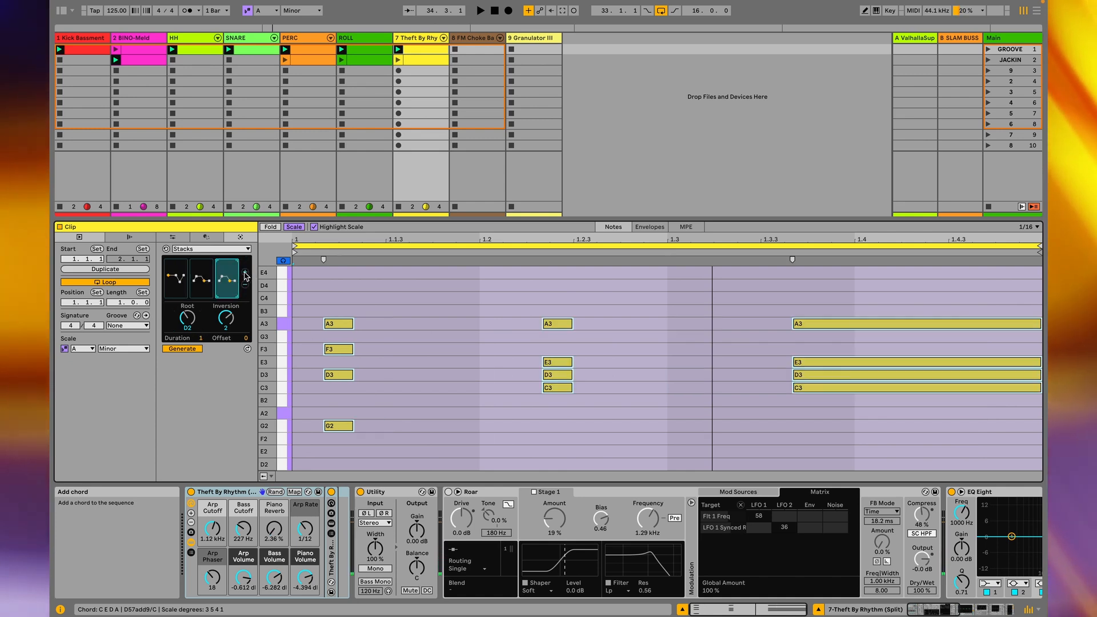